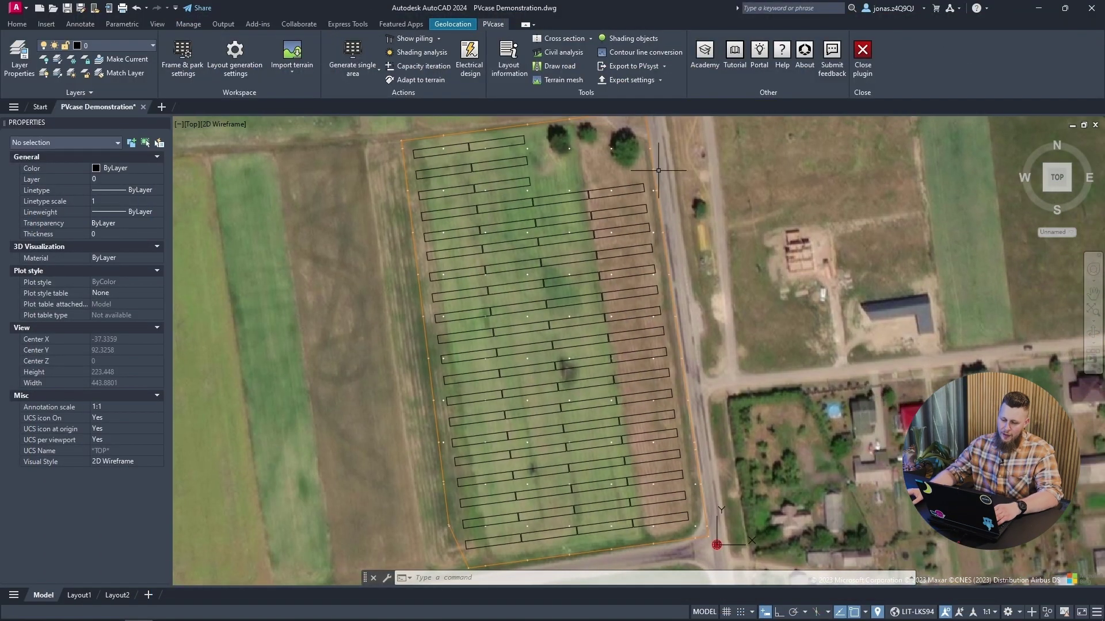
pyautogui.scroll(2, 638, 199)
pyautogui.scroll(3, 619, 225)
pyautogui.scroll(2, 618, 225)
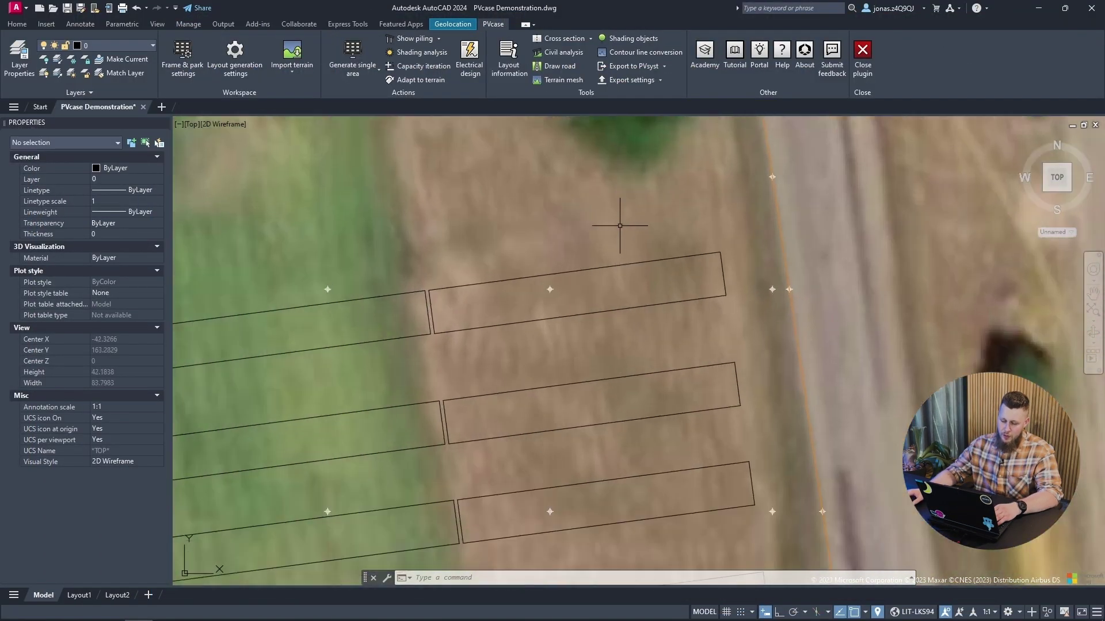
pyautogui.scroll(-3, 679, 235)
pyautogui.scroll(-1, 682, 238)
pyautogui.scroll(1, 622, 256)
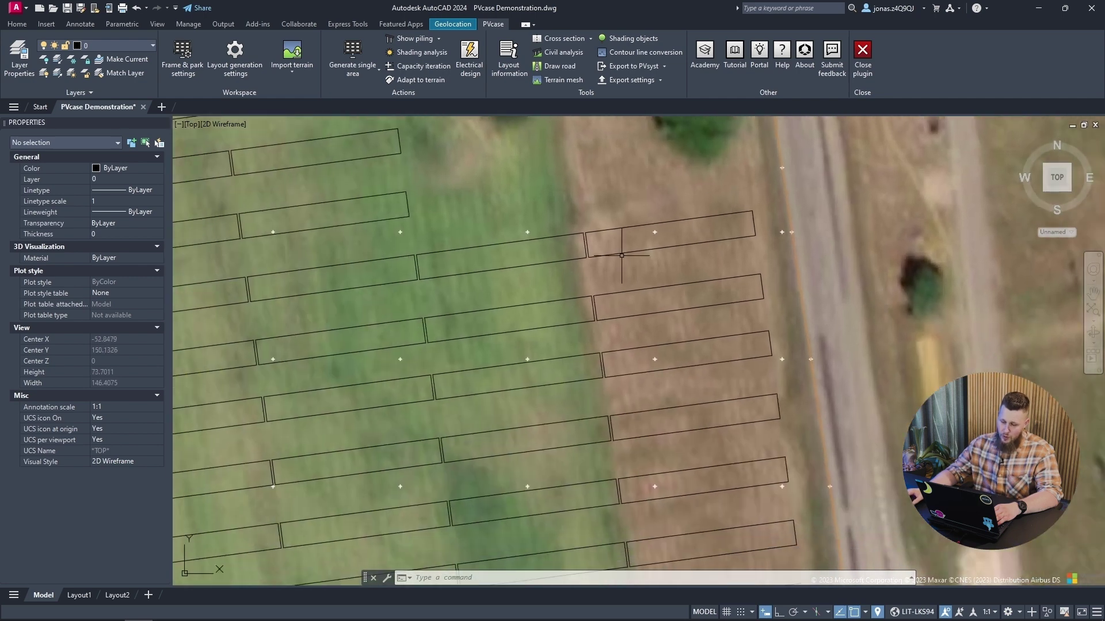
pyautogui.scroll(-1, 635, 254)
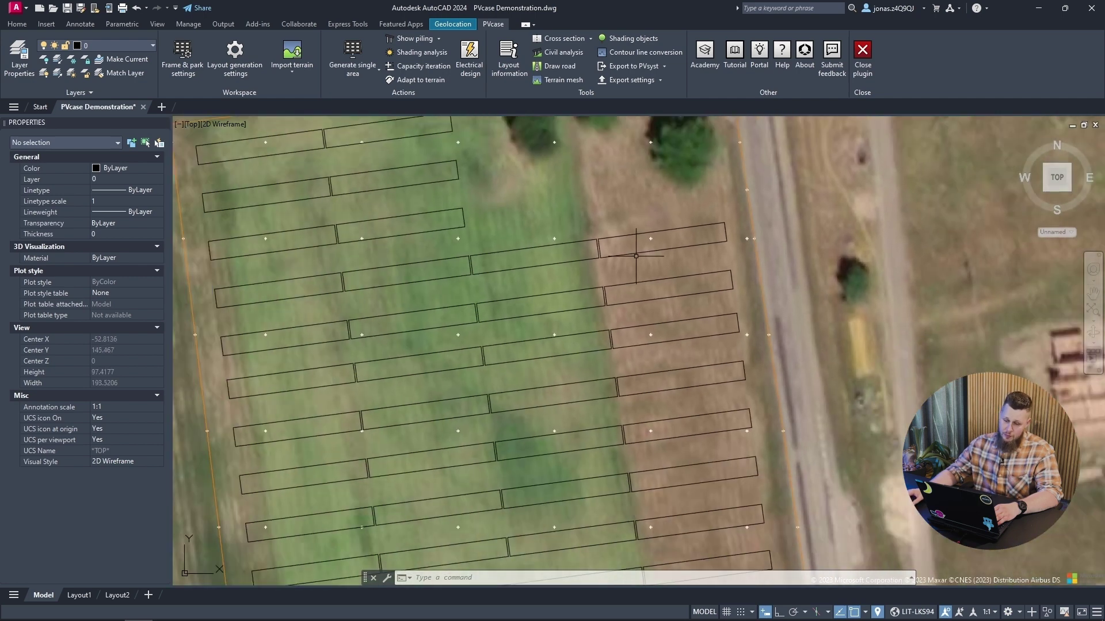
# Open the PVcase Frame & park settings from the ribbon.
pyautogui.click(184, 54)
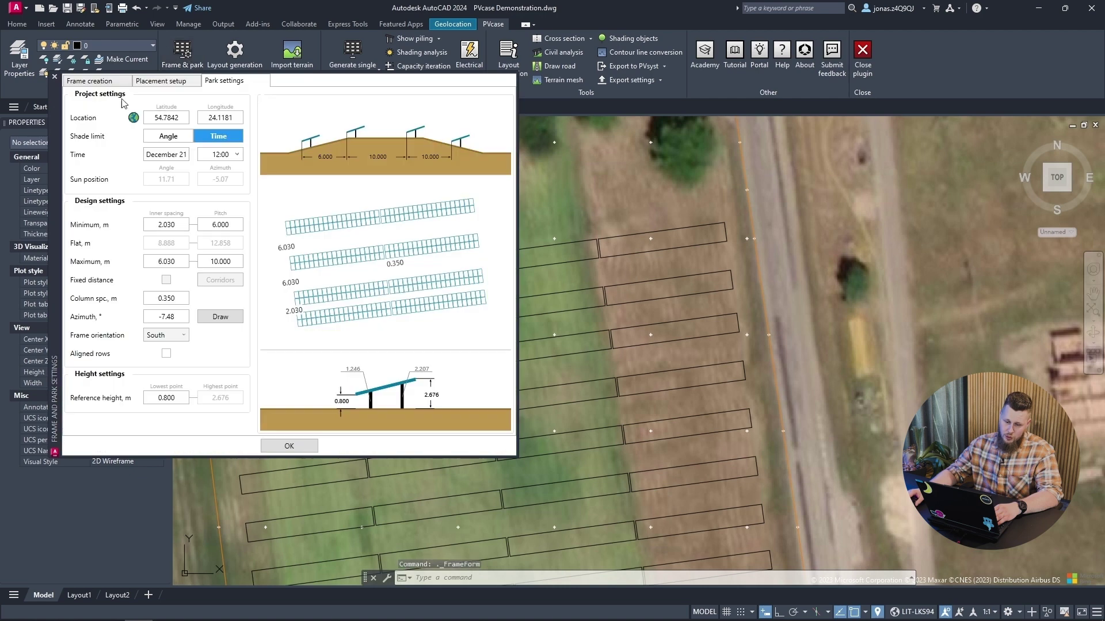
# Review the 2C20 600w frame creation and park settings values, then confirm them.
pyautogui.click(90, 81)
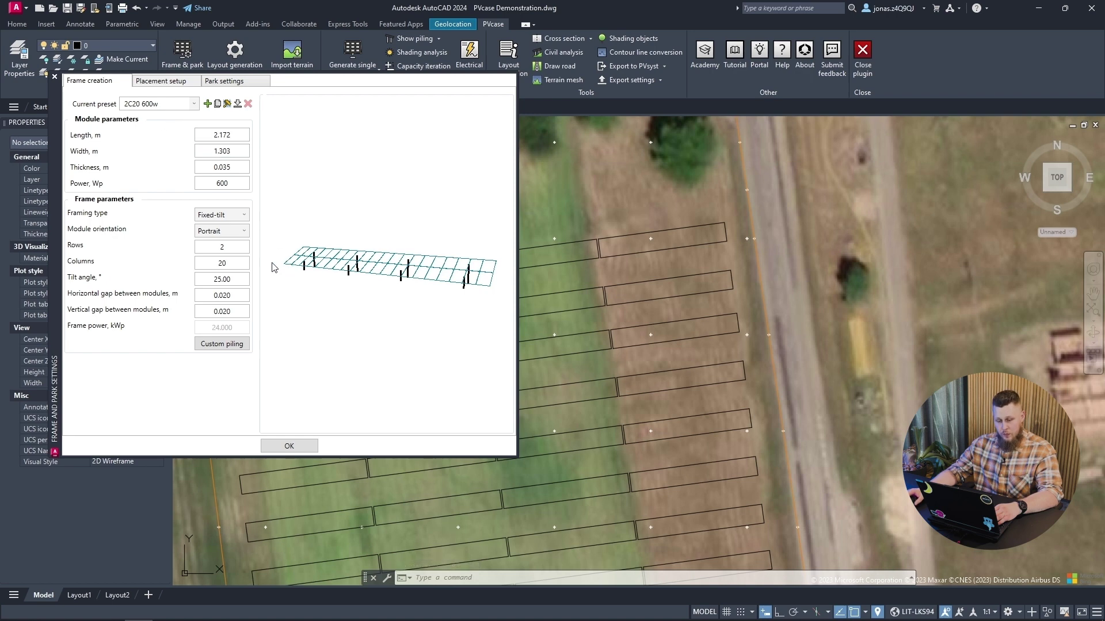
pyautogui.click(231, 80)
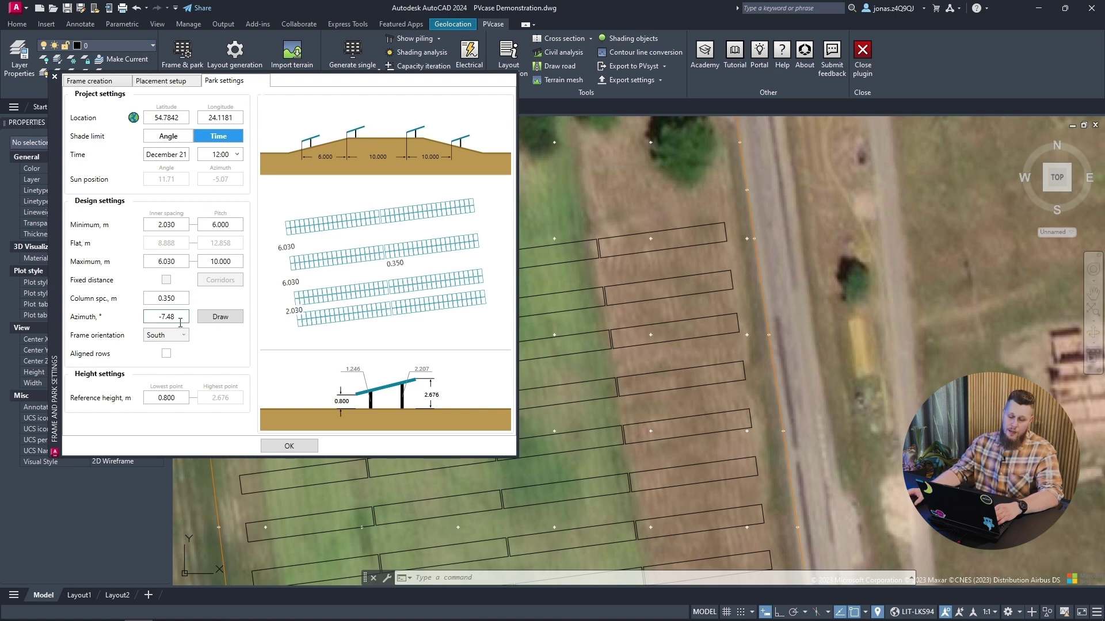
pyautogui.click(302, 448)
pyautogui.scroll(-2, 635, 341)
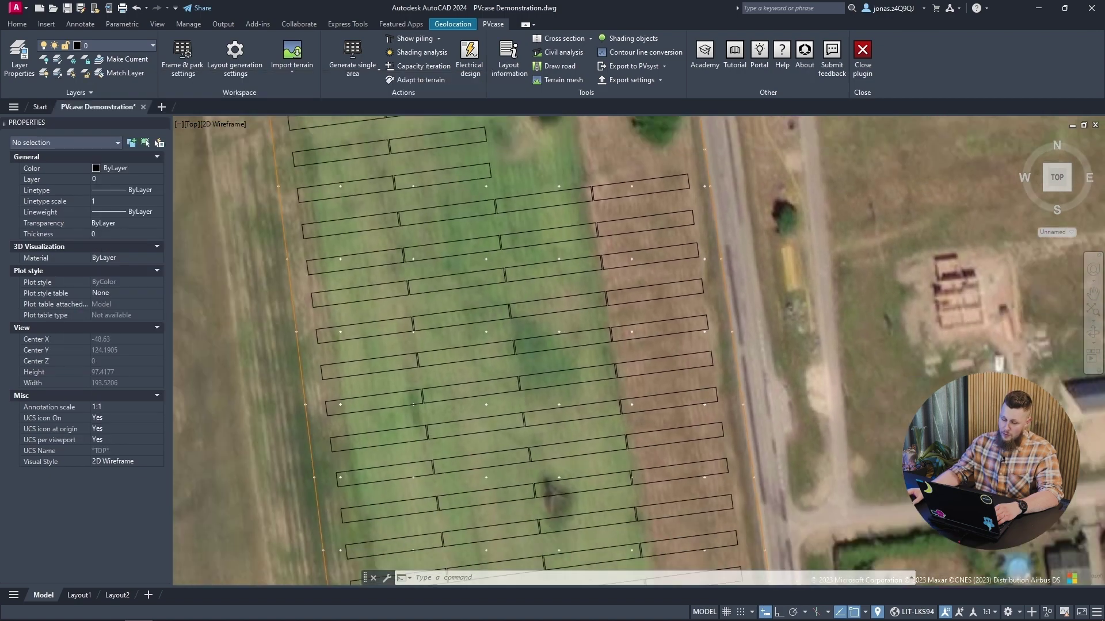
pyautogui.scroll(1, 635, 341)
pyautogui.scroll(1, 595, 276)
pyautogui.scroll(1, 562, 212)
# Select a single frame polyline and open Convert to PVcase from its context menu.
pyautogui.click(559, 226)
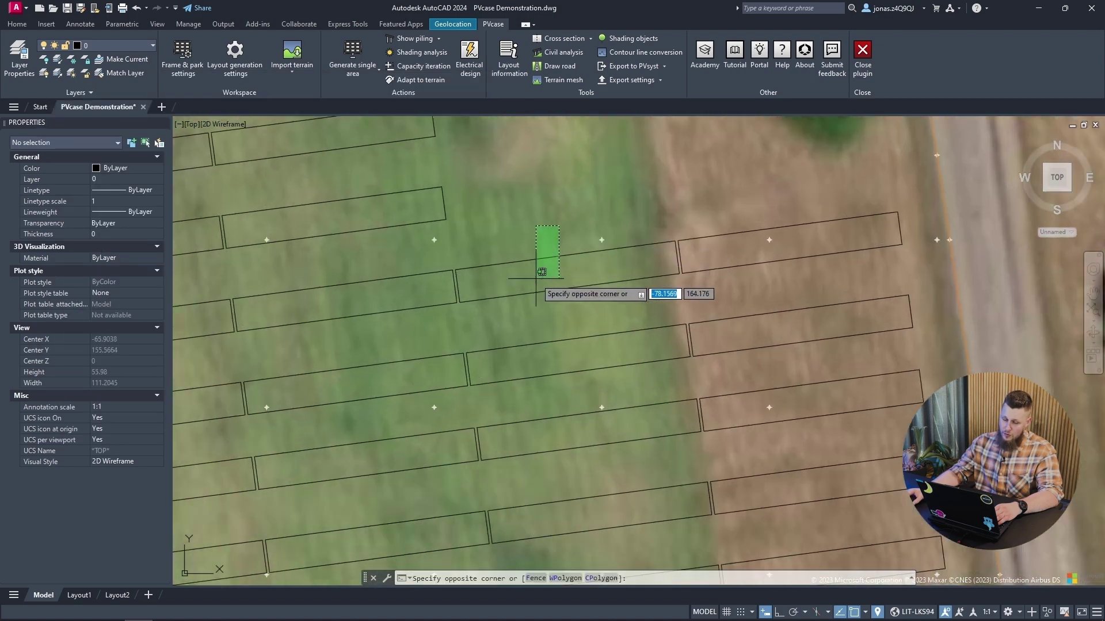
pyautogui.click(535, 277)
pyautogui.rightClick(535, 270)
pyautogui.moveTo(592, 442)
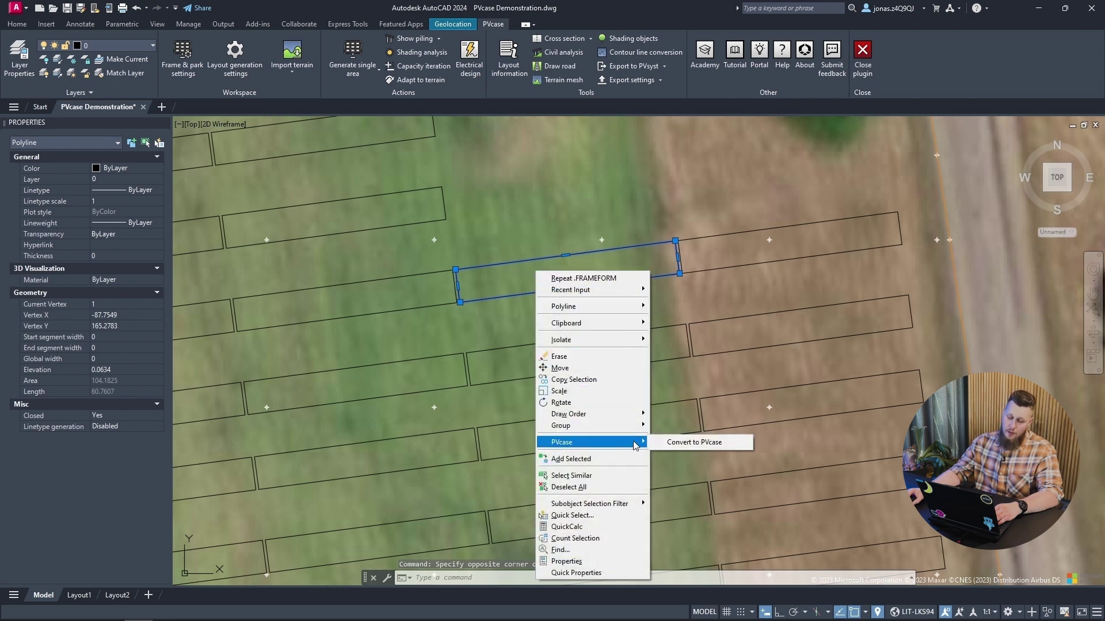
pyautogui.click(661, 440)
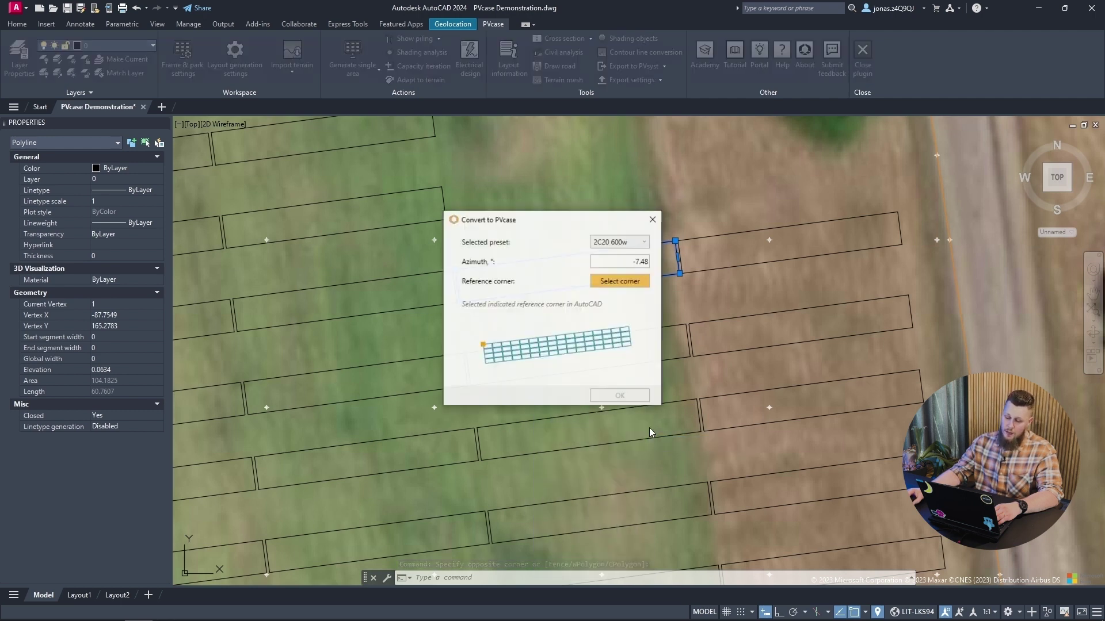
# Convert the frames with preset 2C20 600w, using the top-left vertex as reference corner.
pyautogui.click(637, 243)
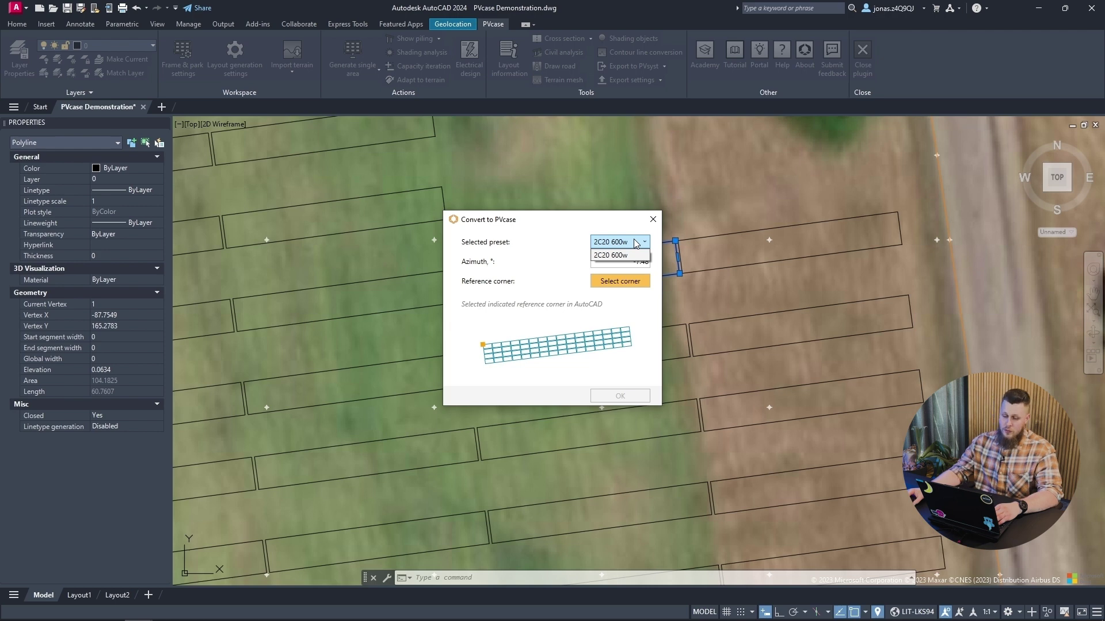
pyautogui.click(636, 244)
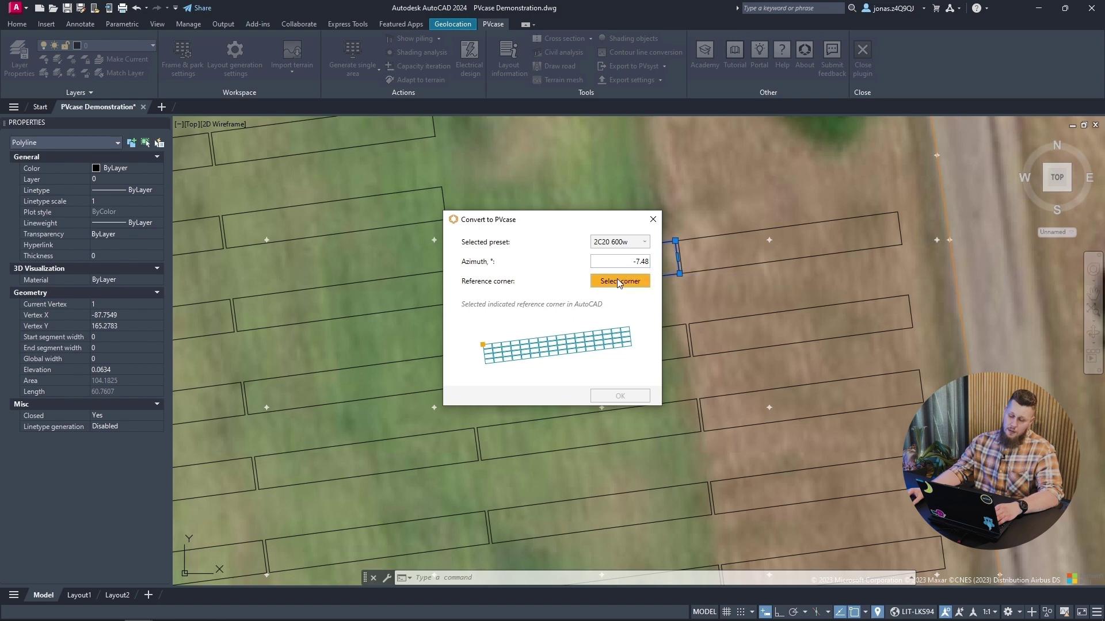
pyautogui.click(617, 279)
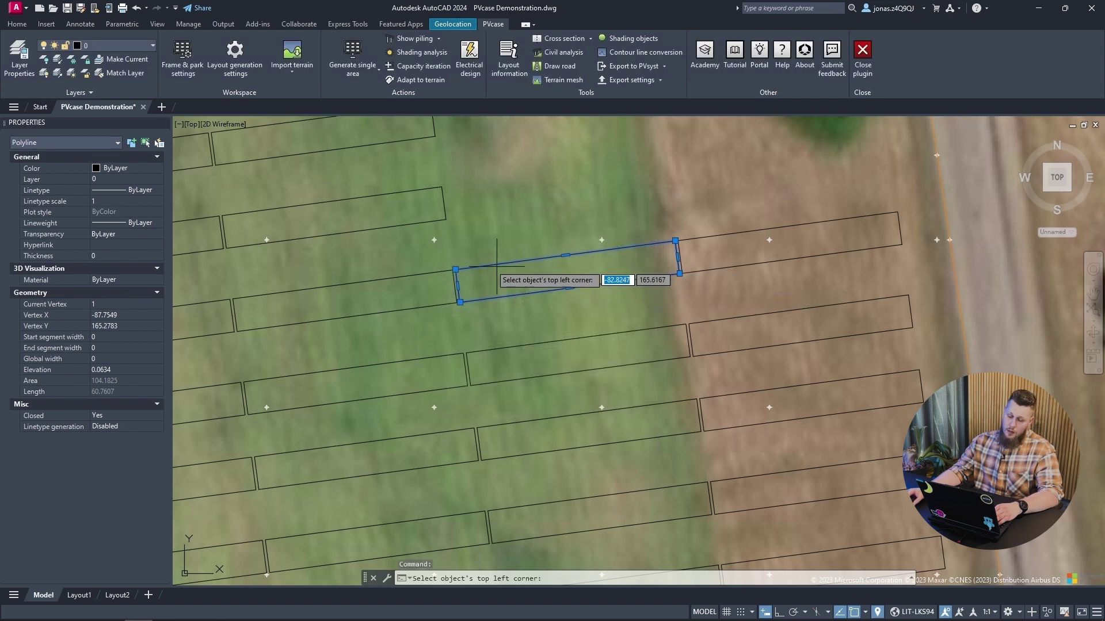
pyautogui.scroll(3, 496, 268)
pyautogui.scroll(1, 483, 268)
pyautogui.scroll(4, 467, 268)
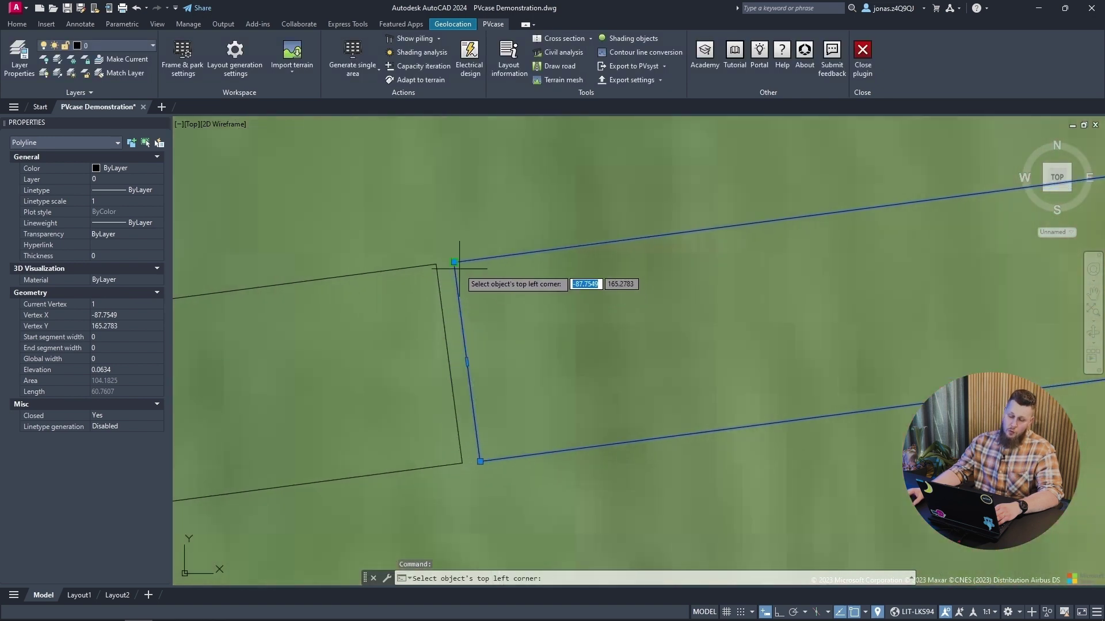
pyautogui.moveTo(455, 264)
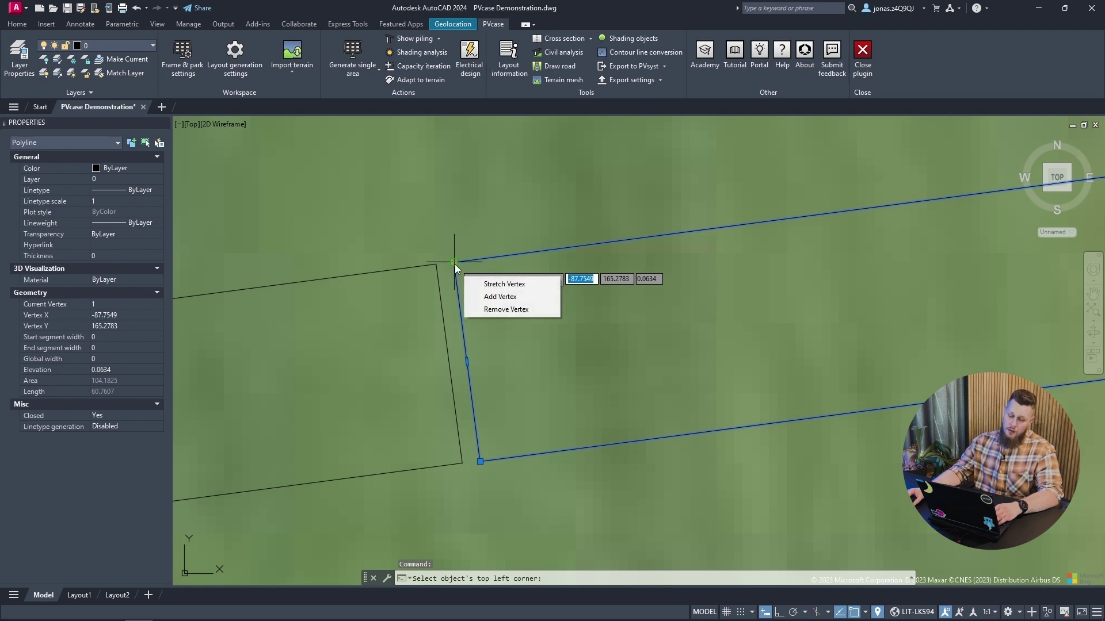
pyautogui.click(455, 264)
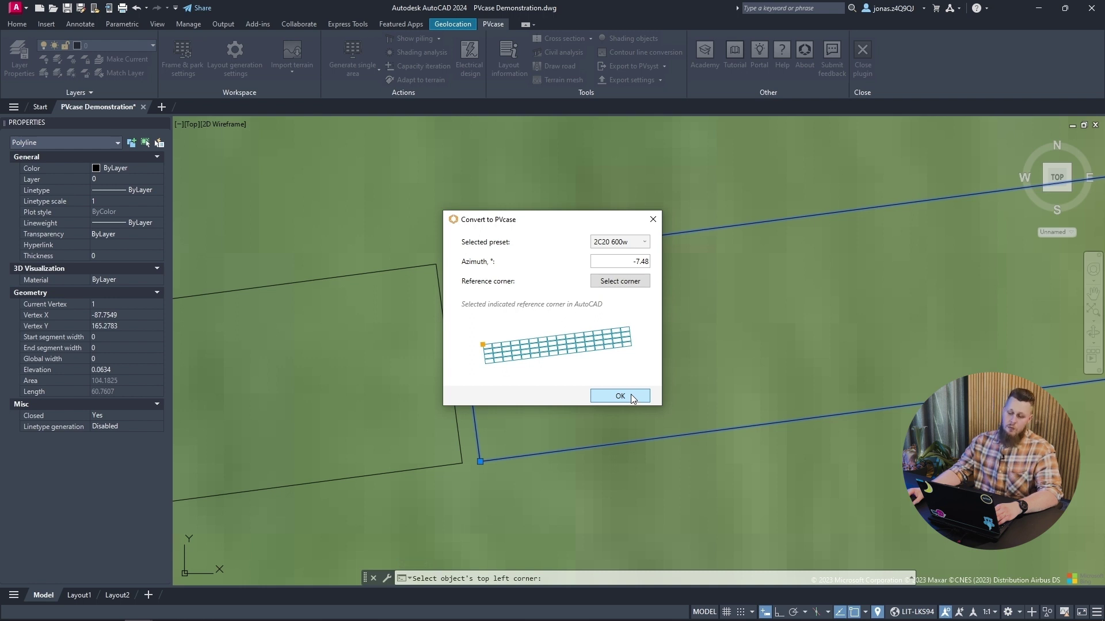
pyautogui.click(631, 394)
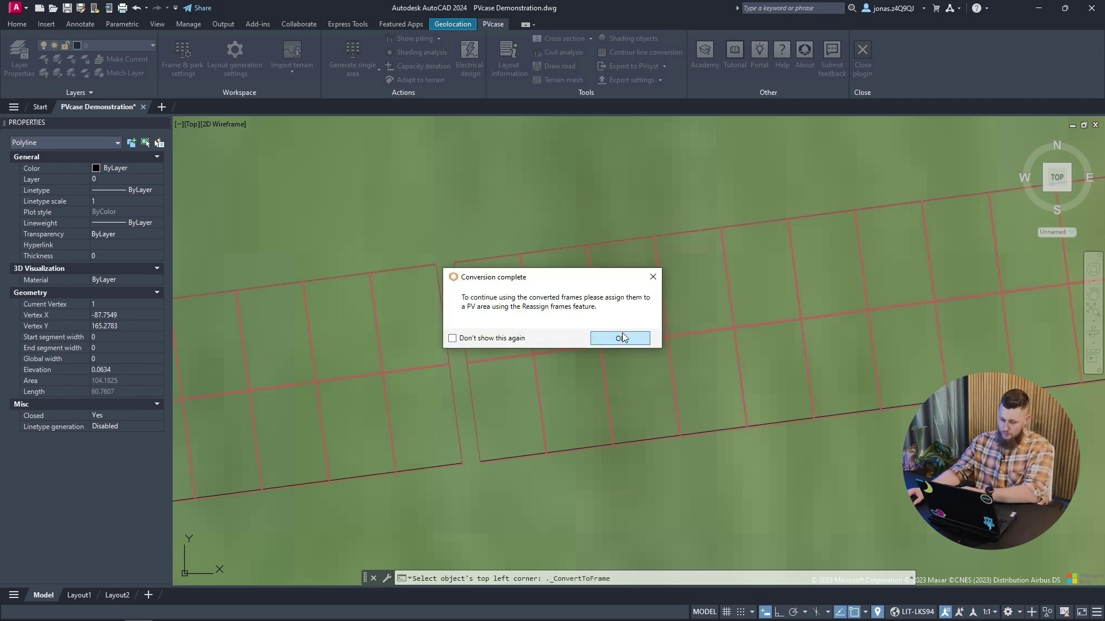
pyautogui.click(622, 340)
pyautogui.scroll(-2, 734, 271)
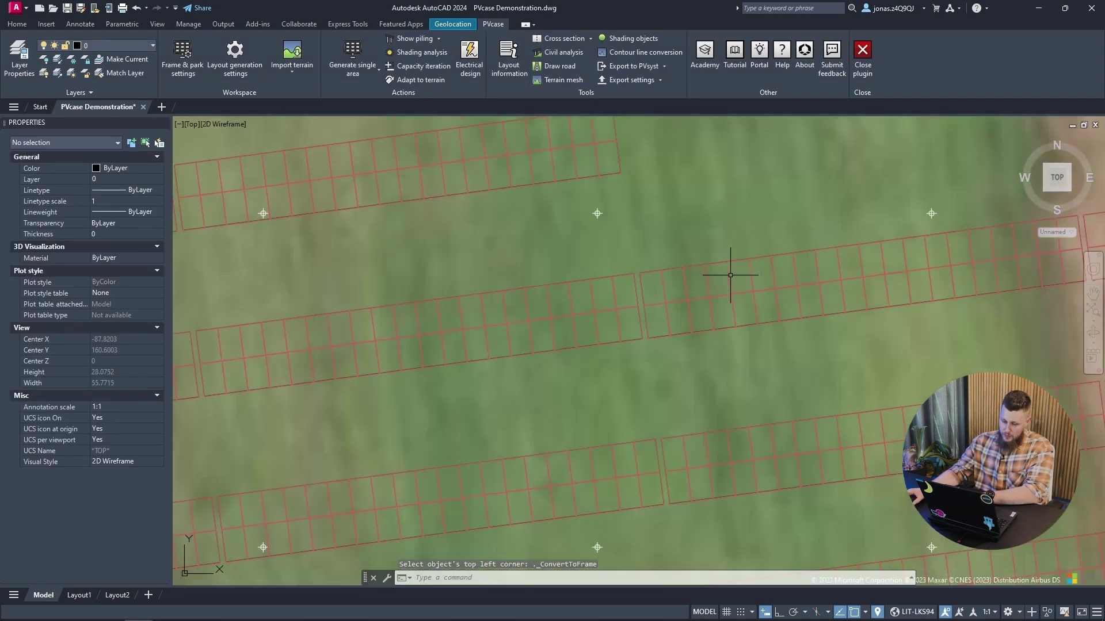
pyautogui.scroll(-3, 691, 259)
pyautogui.scroll(-3, 636, 230)
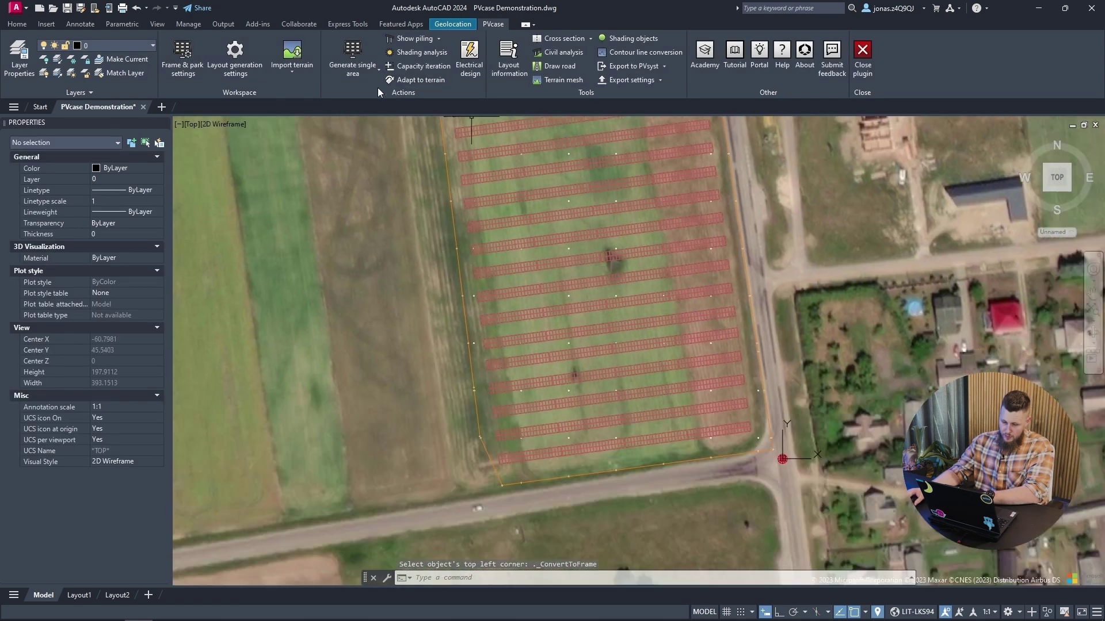
# Regenerate the selected frame rows, excluding the overlapping row, and pan to the northern rows.
pyautogui.click(430, 80)
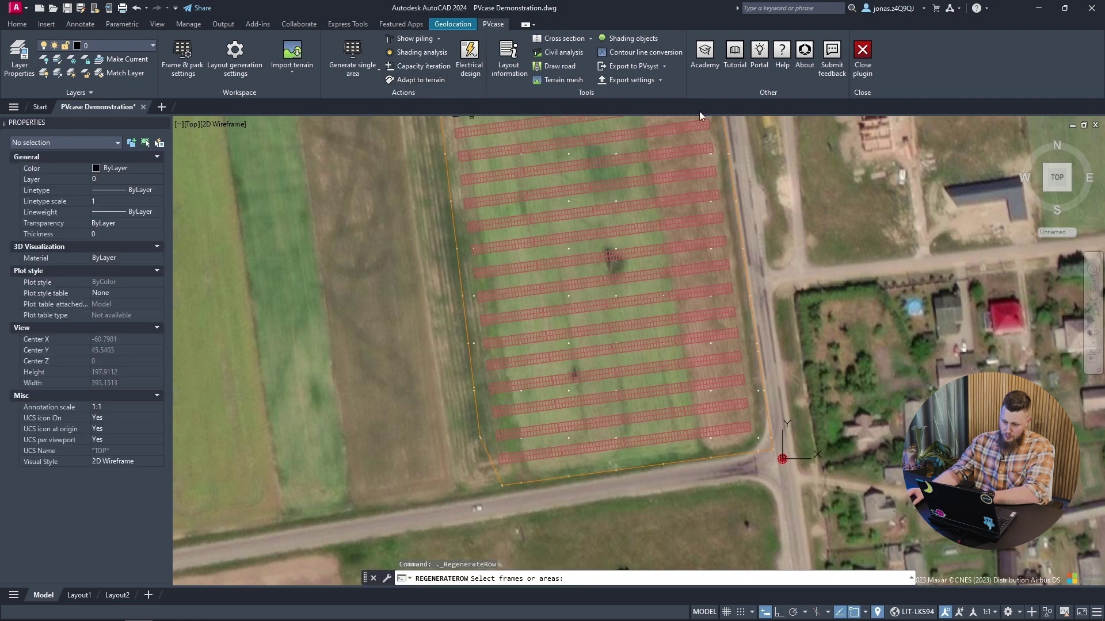
pyautogui.click(730, 166)
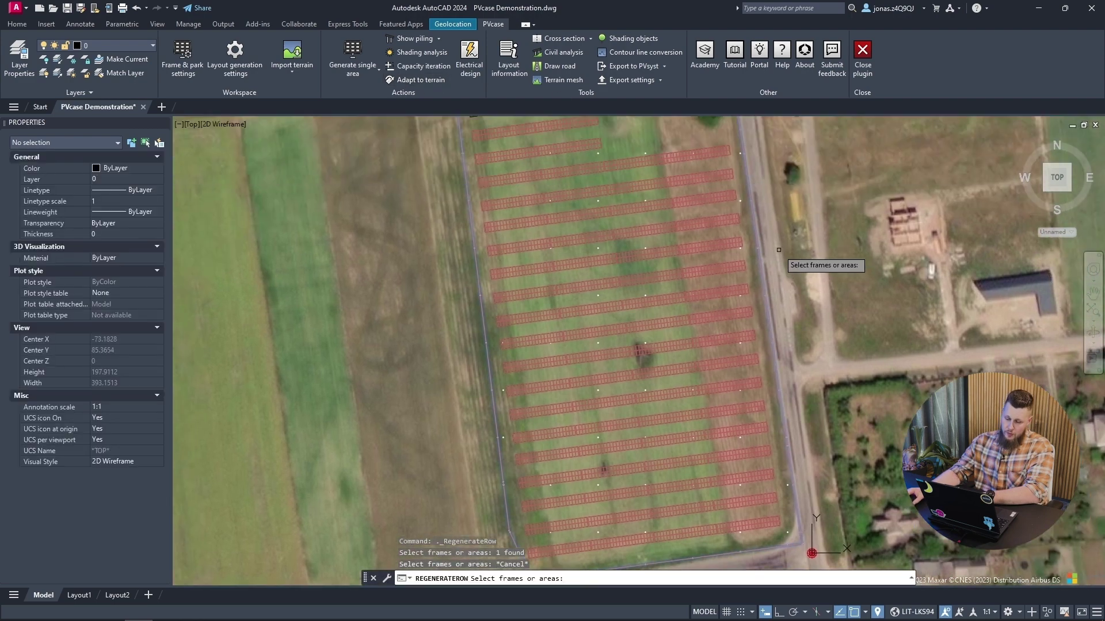
pyautogui.click(1061, 259)
pyautogui.click(1058, 263)
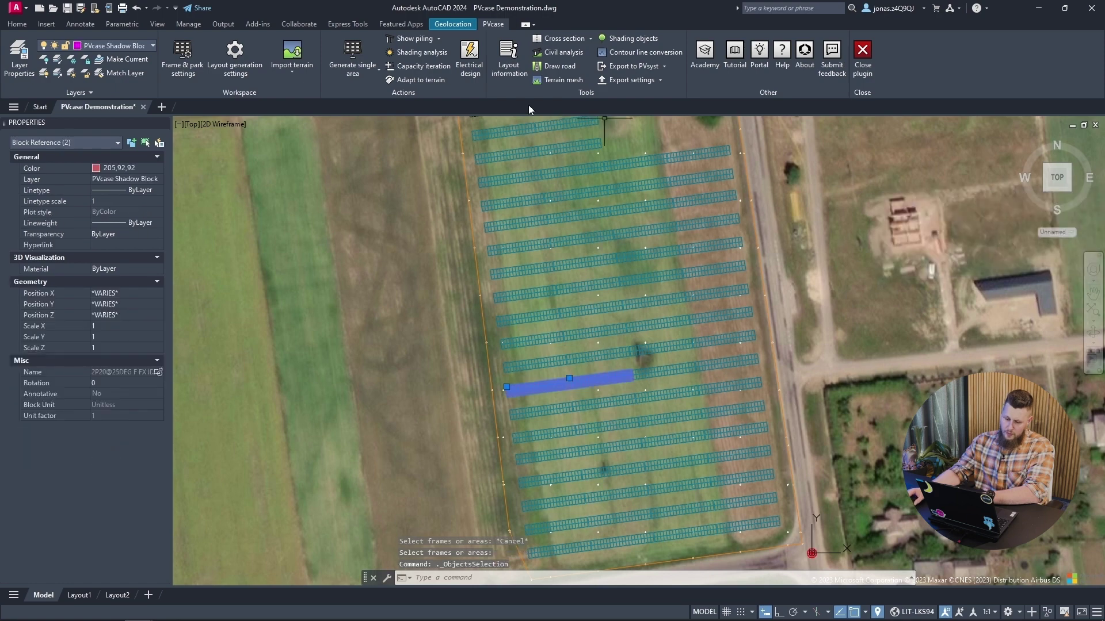
pyautogui.click(420, 79)
pyautogui.moveTo(739, 173); pyautogui.dragTo(727, 234, button='middle')
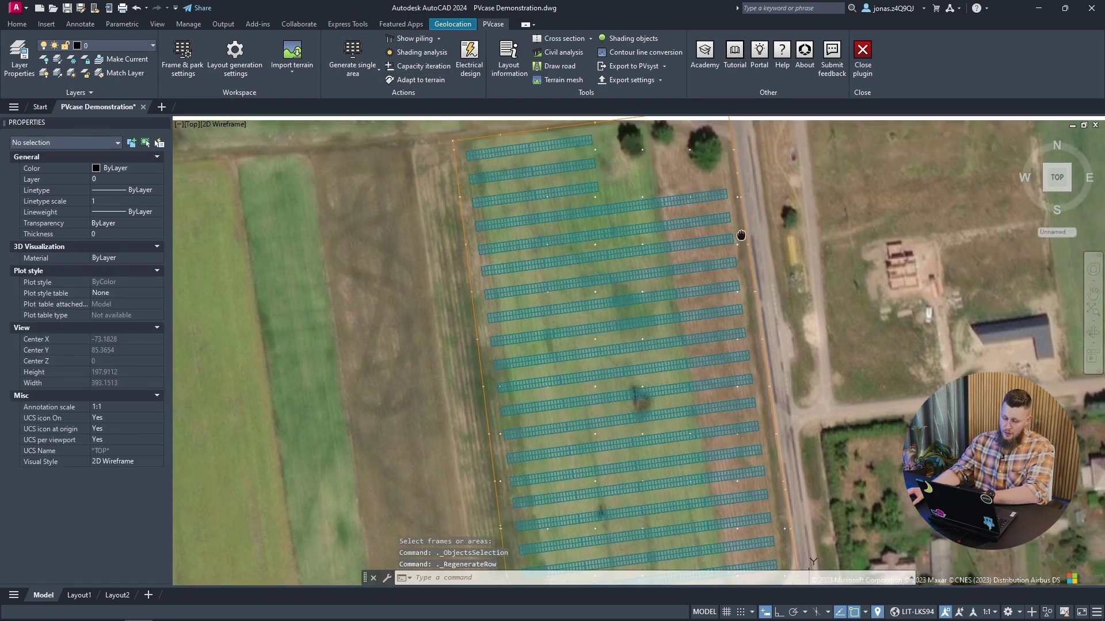
pyautogui.scroll(2, 727, 220)
pyautogui.scroll(2, 703, 211)
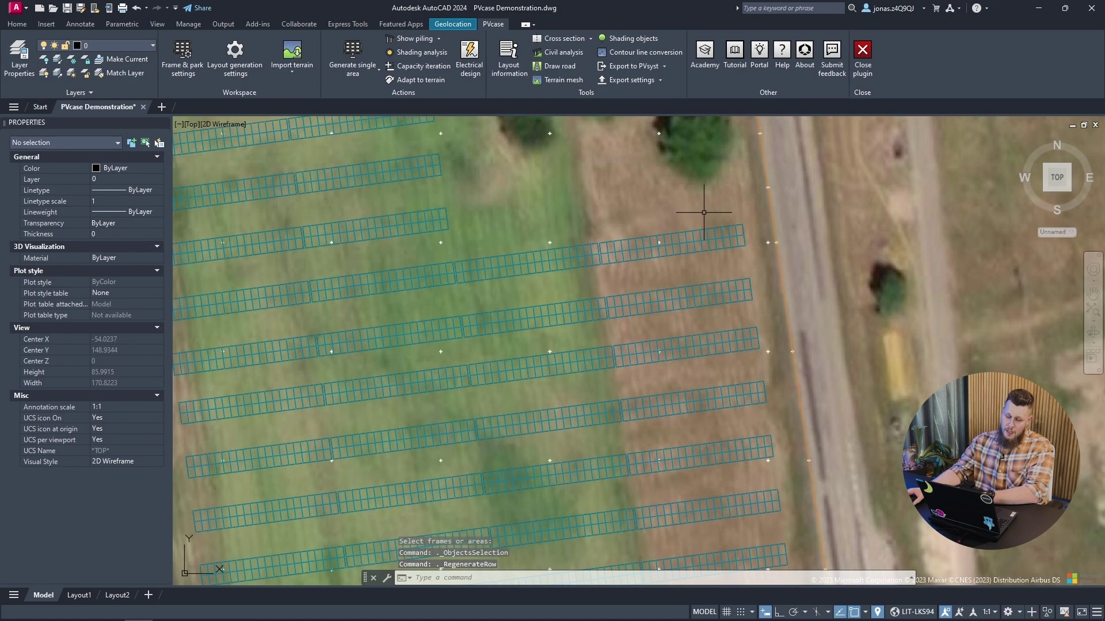
pyautogui.scroll(-3, 697, 231)
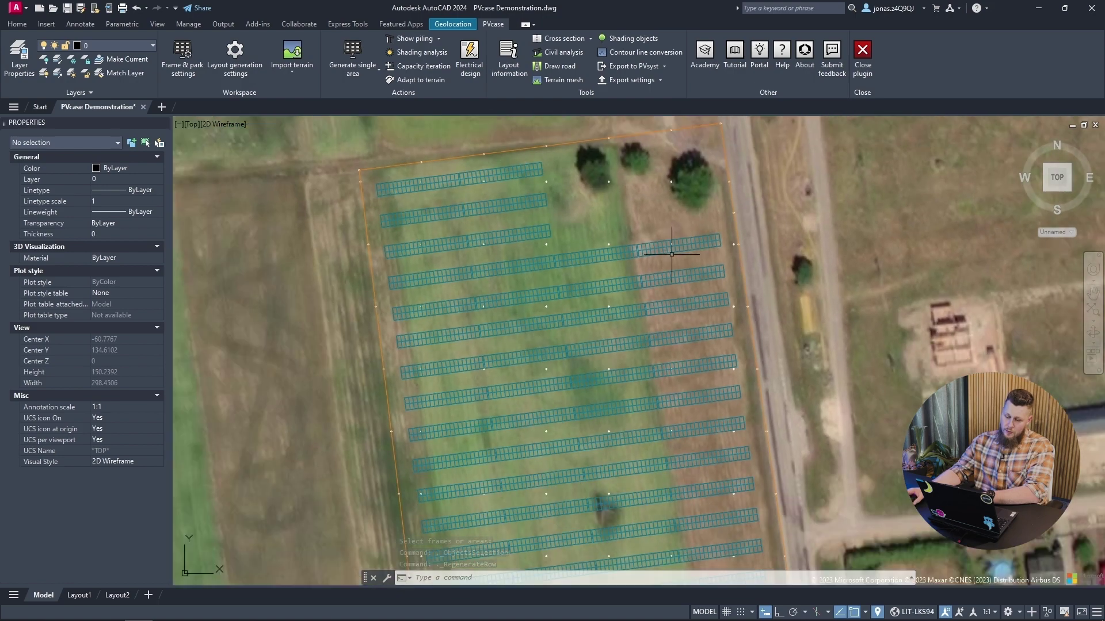
# Switch to SW Isometric and centre the solar rows near the buildings.
pyautogui.click(196, 126)
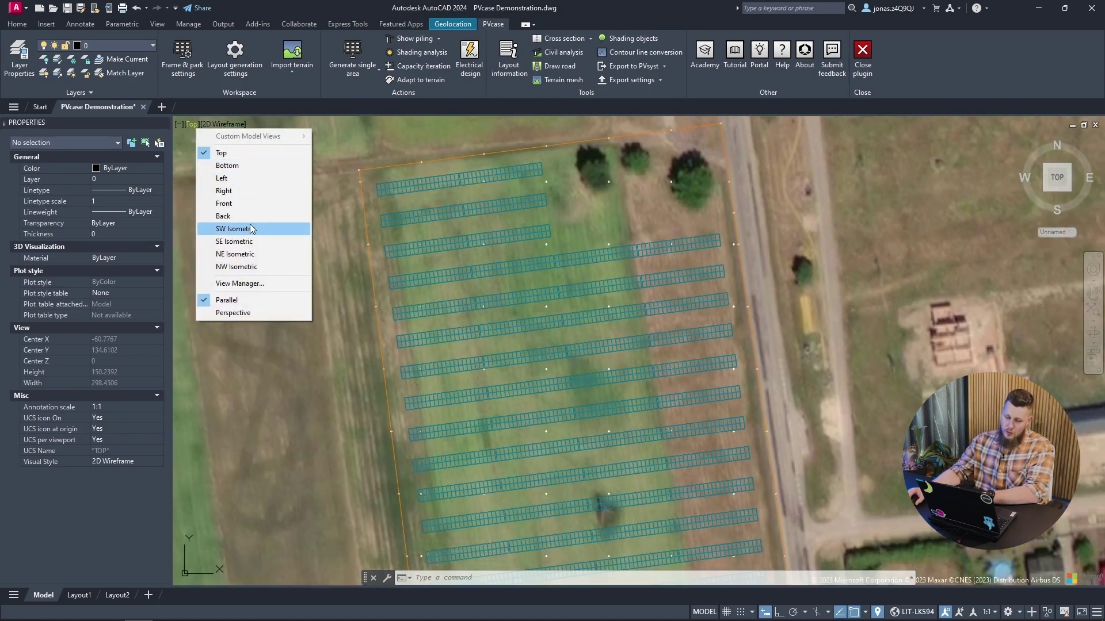
pyautogui.click(252, 230)
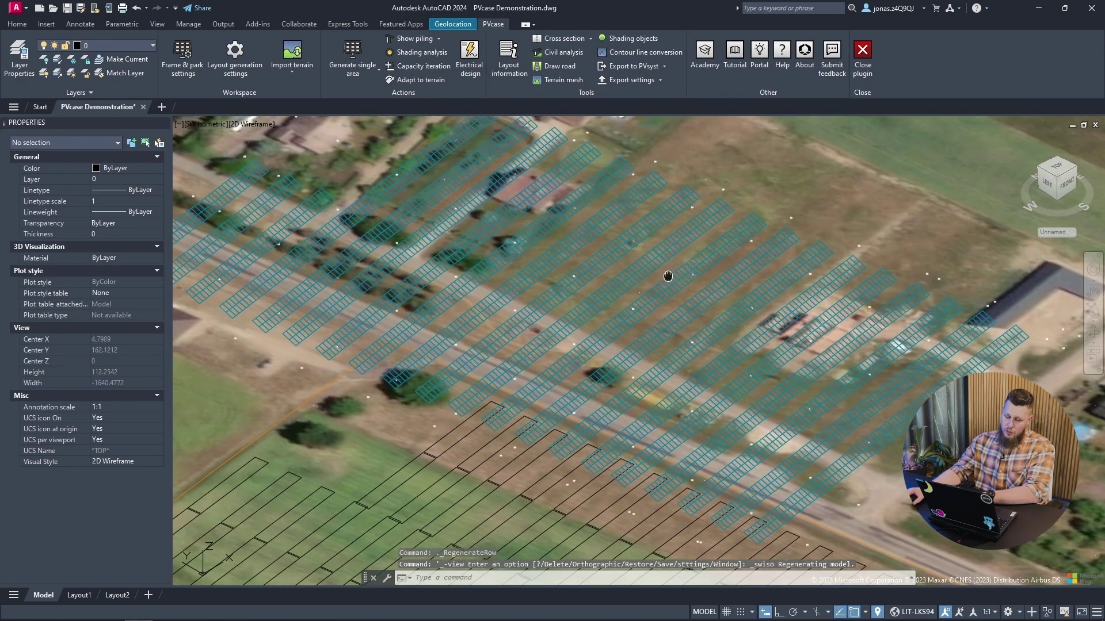
pyautogui.moveTo(666, 276); pyautogui.dragTo(515, 215, button='middle')
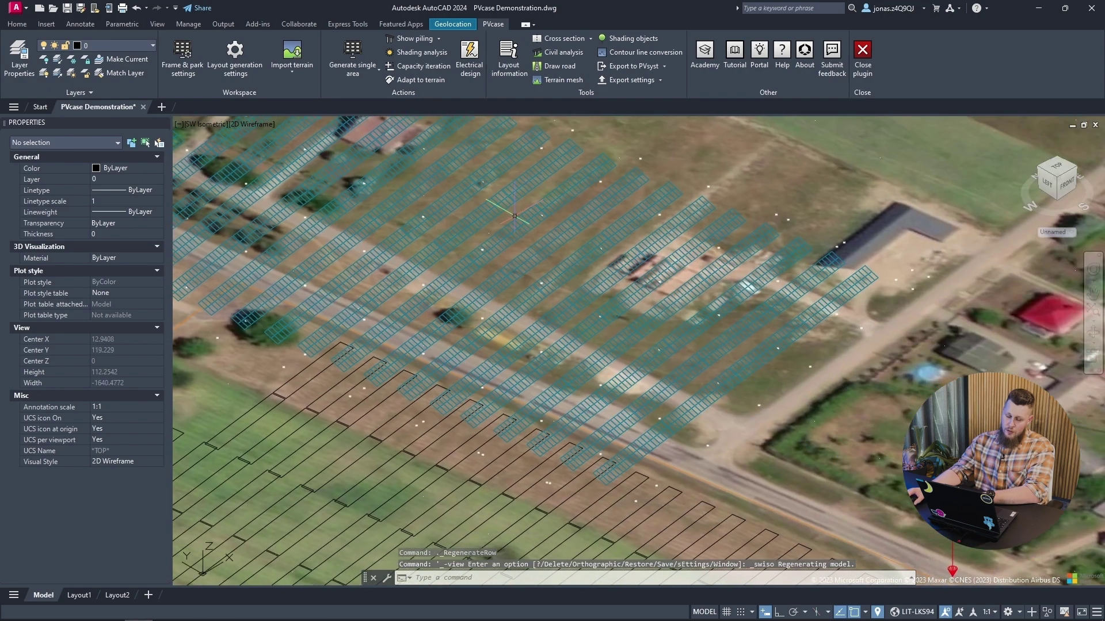